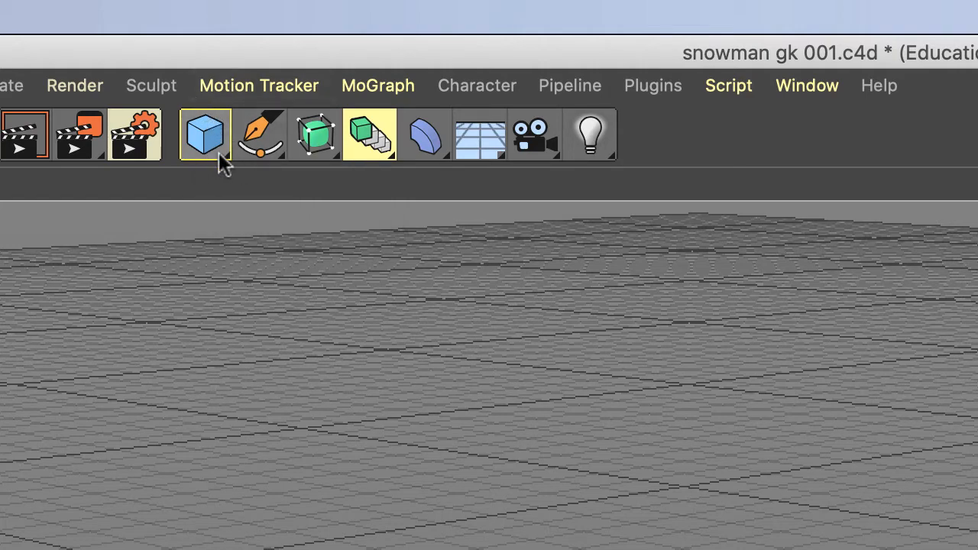
# Add a sphere primitive at the scene origin as the first body part of the snowman
pyautogui.click(221, 150)
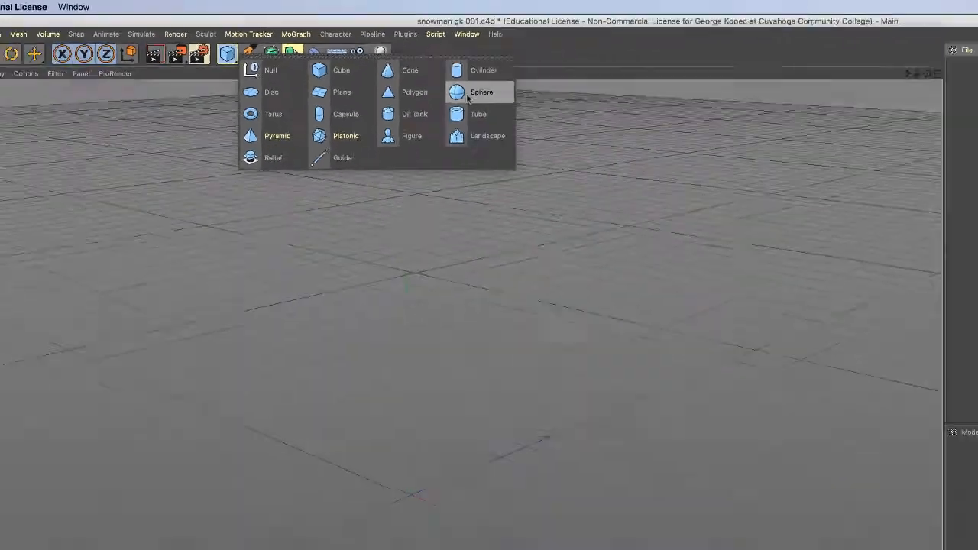
pyautogui.click(772, 231)
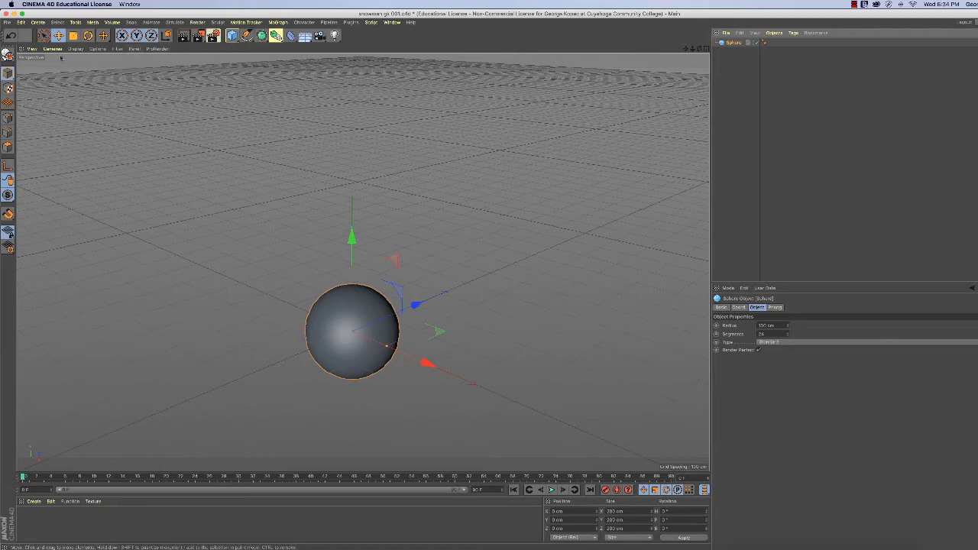
pyautogui.click(32, 49)
pyautogui.click(48, 110)
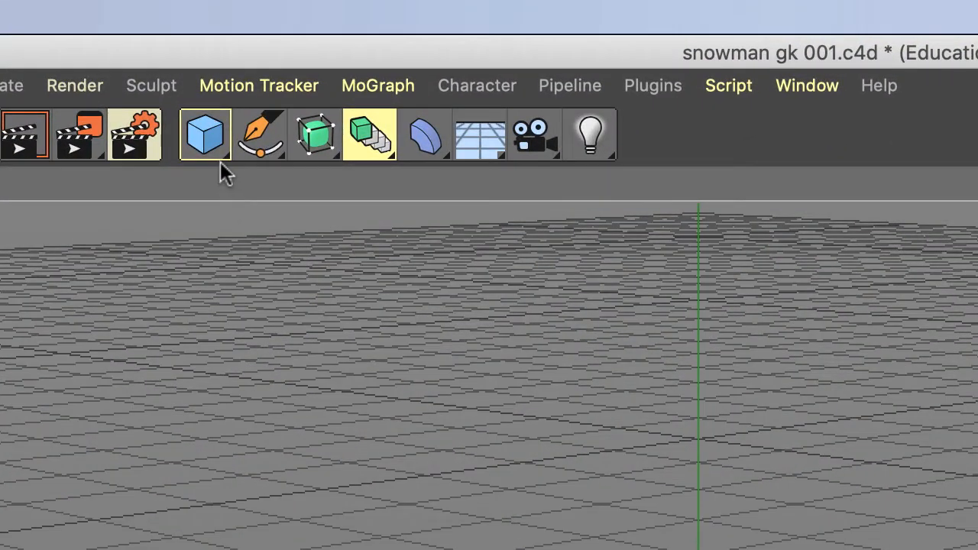
# Add a second sphere and raise it along the Y axis above the first sphere
pyautogui.click(220, 152)
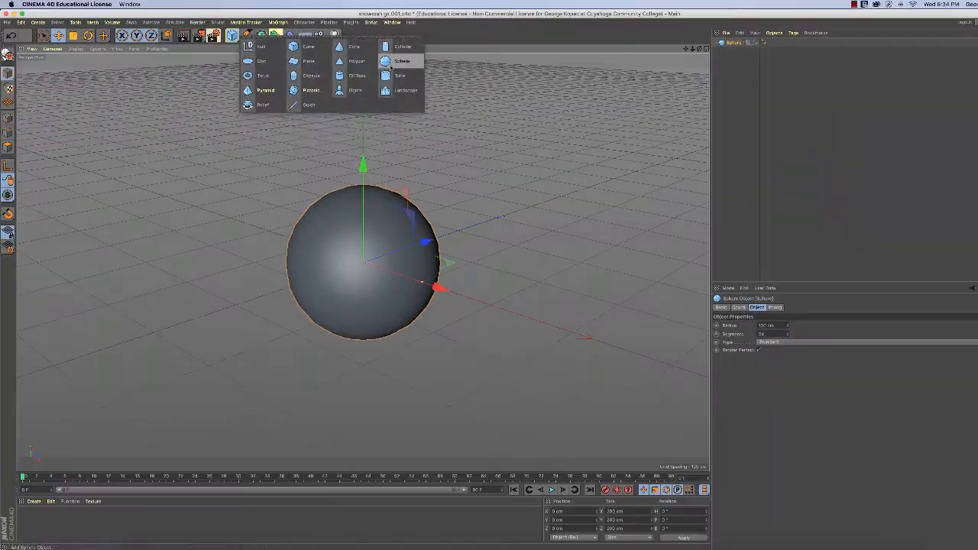
pyautogui.click(781, 231)
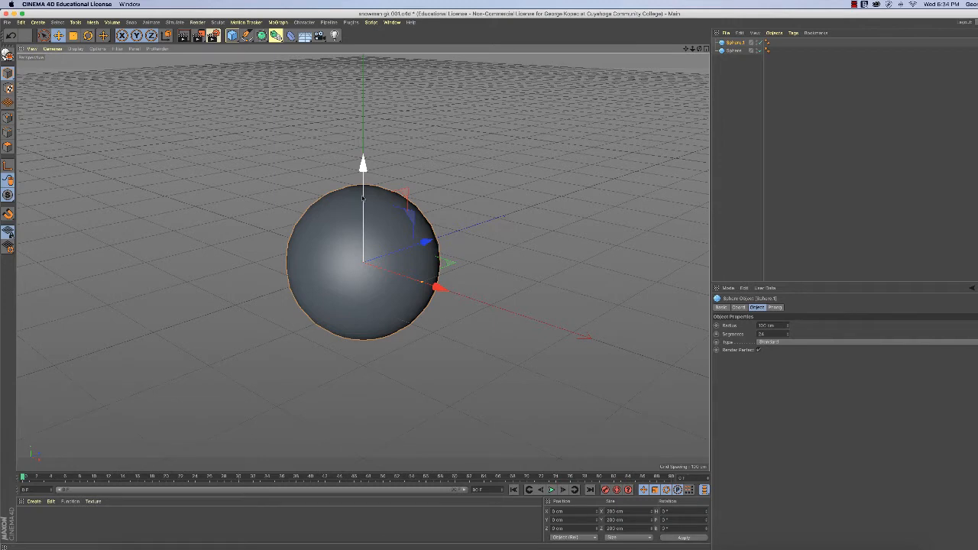
pyautogui.moveTo(363, 198); pyautogui.dragTo(347, 88)
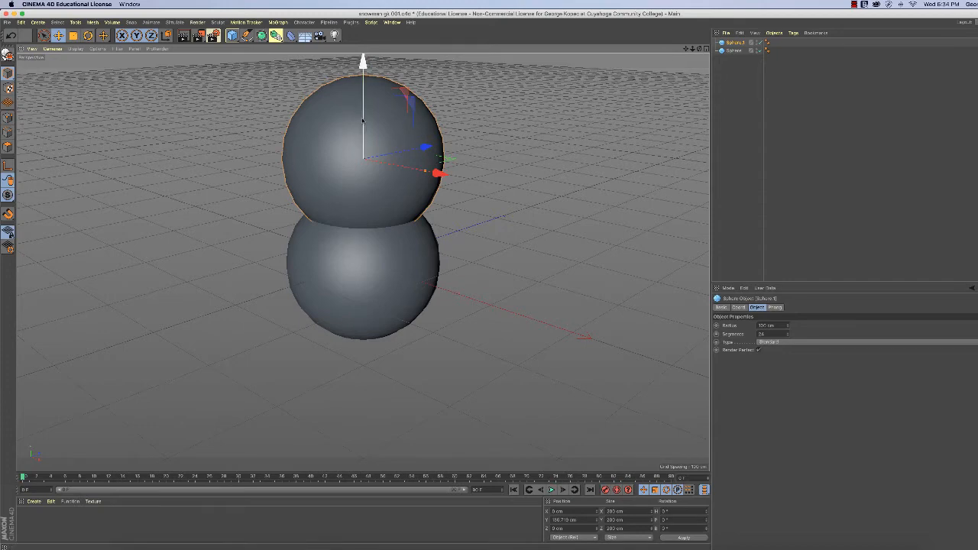
pyautogui.moveTo(363, 120); pyautogui.dragTo(362, 112)
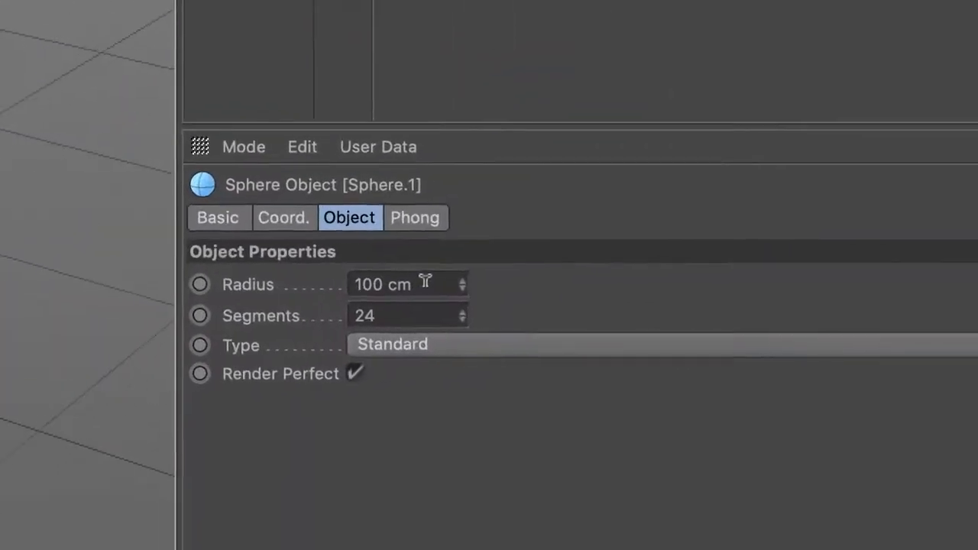
# Set the second sphere's radius to 70 cm and adjust its height so it sits partly sunk into the lower sphere
pyautogui.click(423, 283)
pyautogui.moveTo(422, 283); pyautogui.dragTo(352, 281)
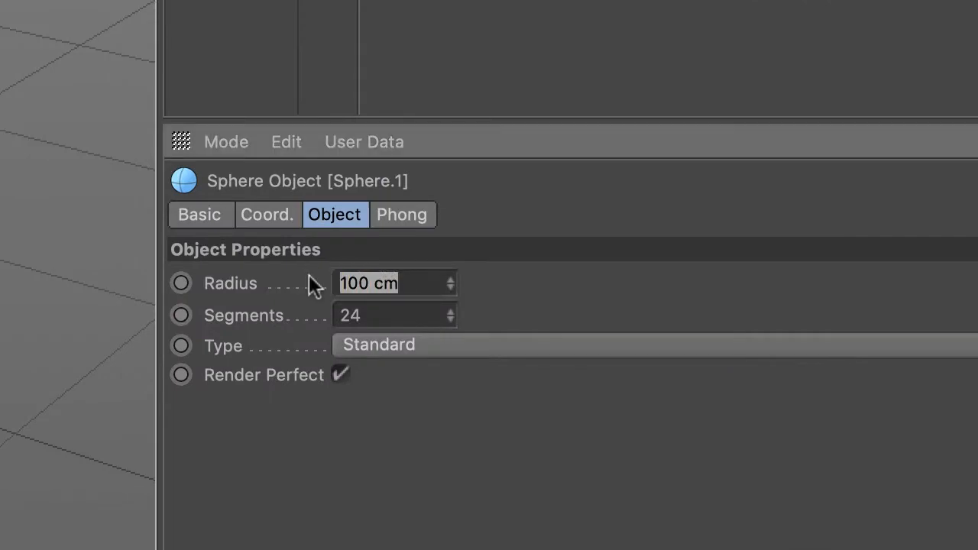
pyautogui.write('70')
pyautogui.press('Return')
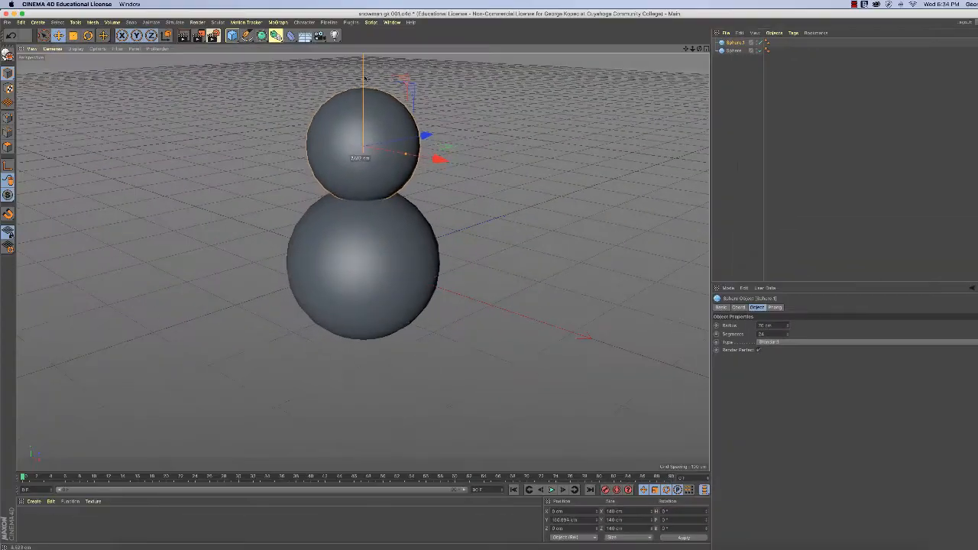
pyautogui.moveTo(365, 78); pyautogui.dragTo(369, 94)
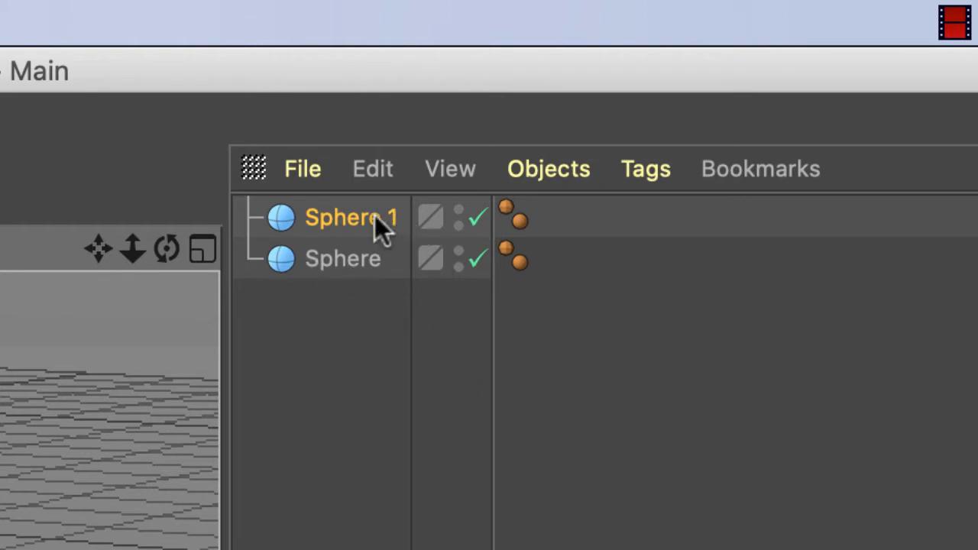
# Rename the lower sphere as base and the upper sphere as middle
pyautogui.click(344, 261)
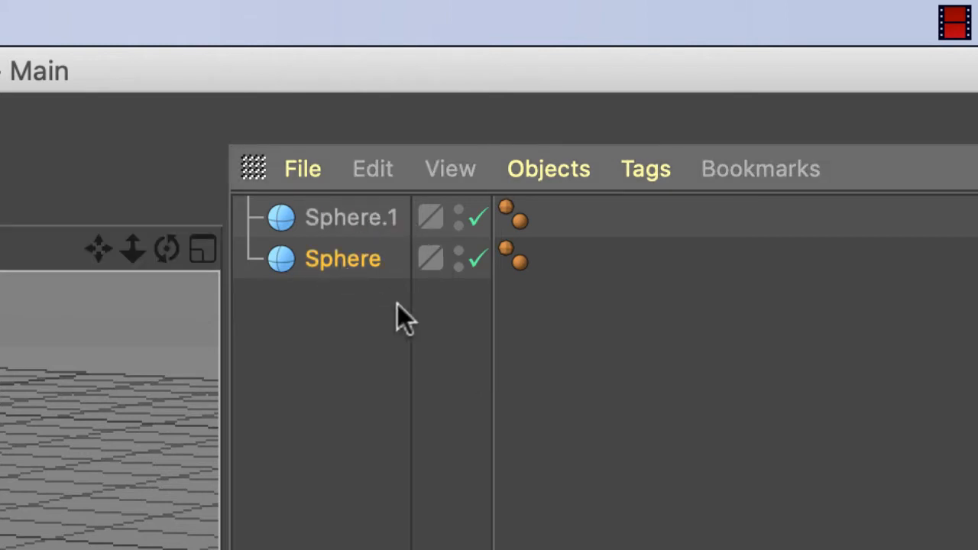
pyautogui.doubleClick(342, 261)
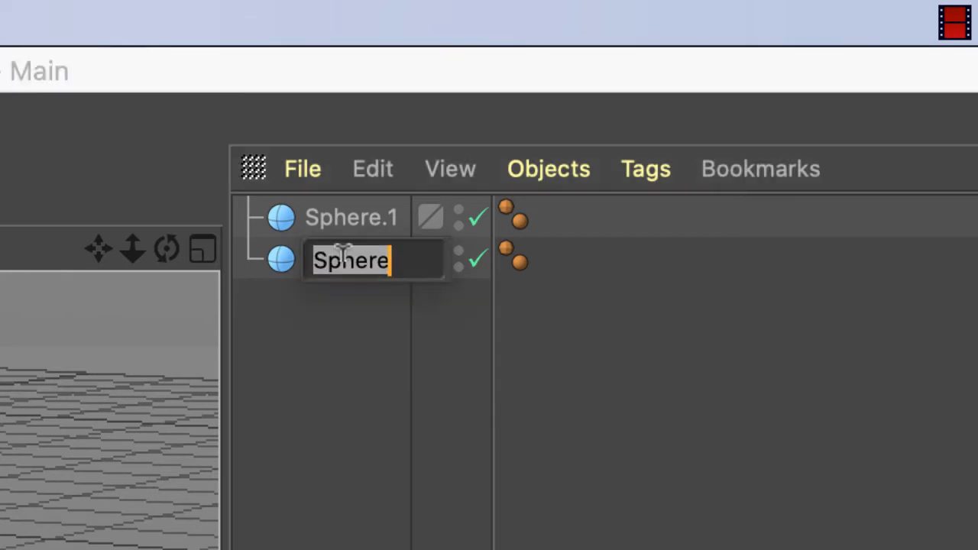
pyautogui.write('base')
pyautogui.press('Return')
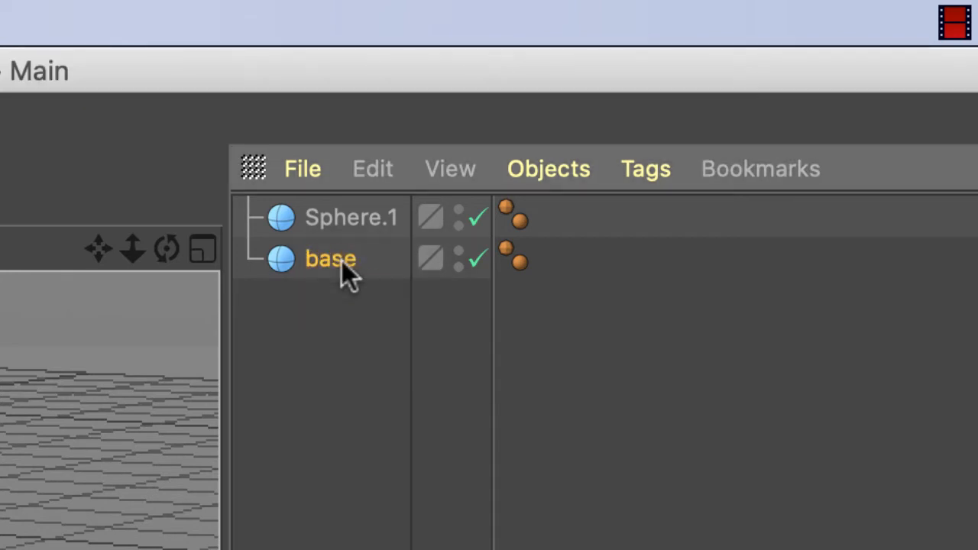
pyautogui.doubleClick(336, 221)
pyautogui.write('middle')
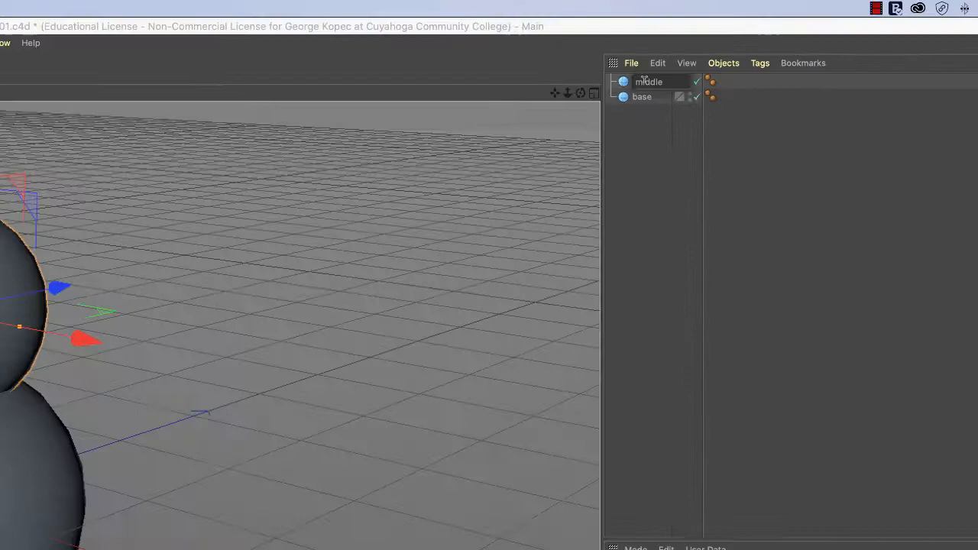
pyautogui.press('Return')
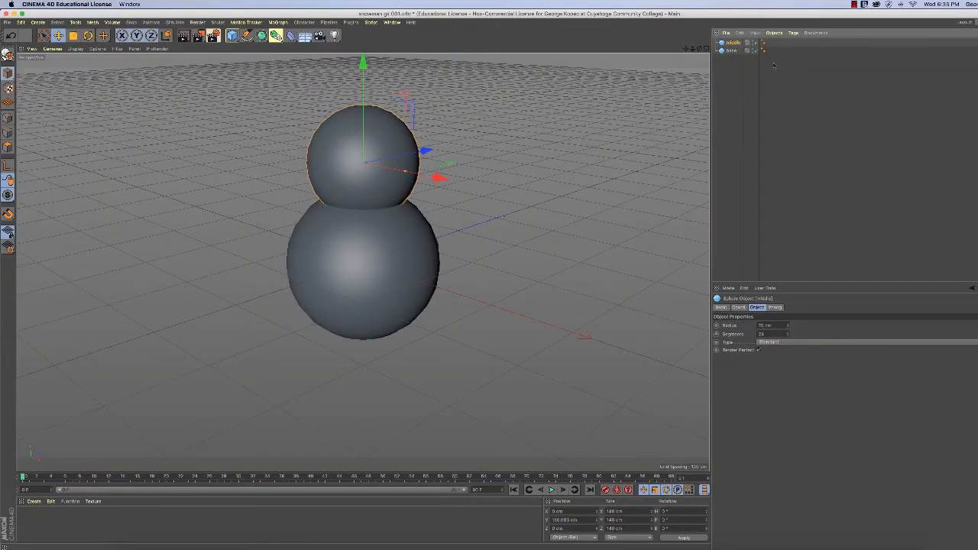
# Add a third sphere and raise it along the Y axis above the middle sphere
pyautogui.click(233, 35)
pyautogui.click(385, 61)
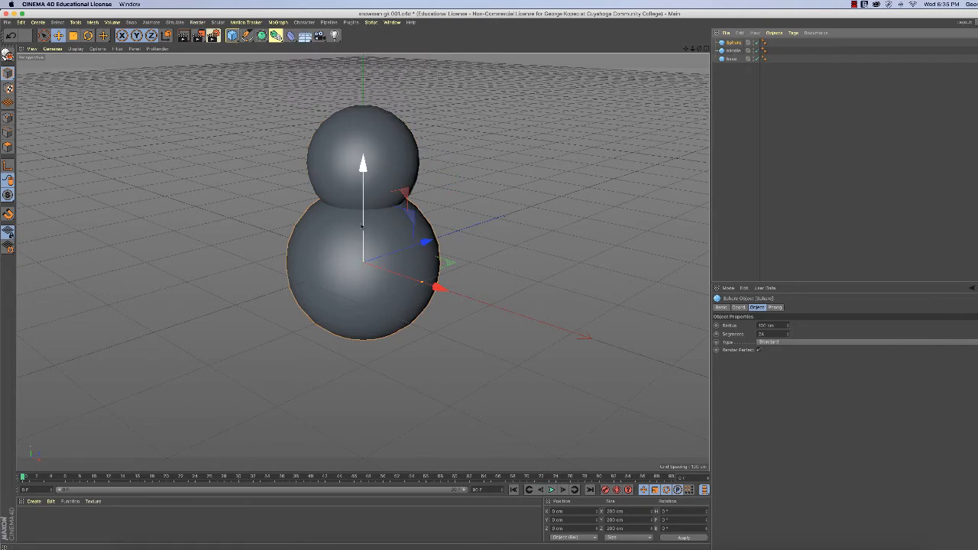
pyautogui.moveTo(364, 227); pyautogui.dragTo(342, 161)
# Set the third sphere's radius to 50 cm
pyautogui.scroll(2, 373, 275)
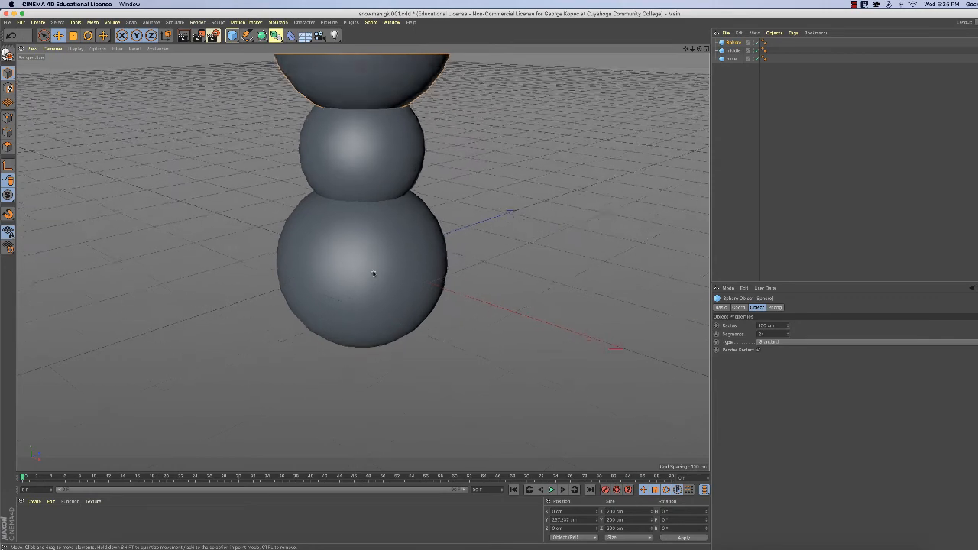
pyautogui.scroll(-6, 374, 275)
pyautogui.scroll(-3, 373, 280)
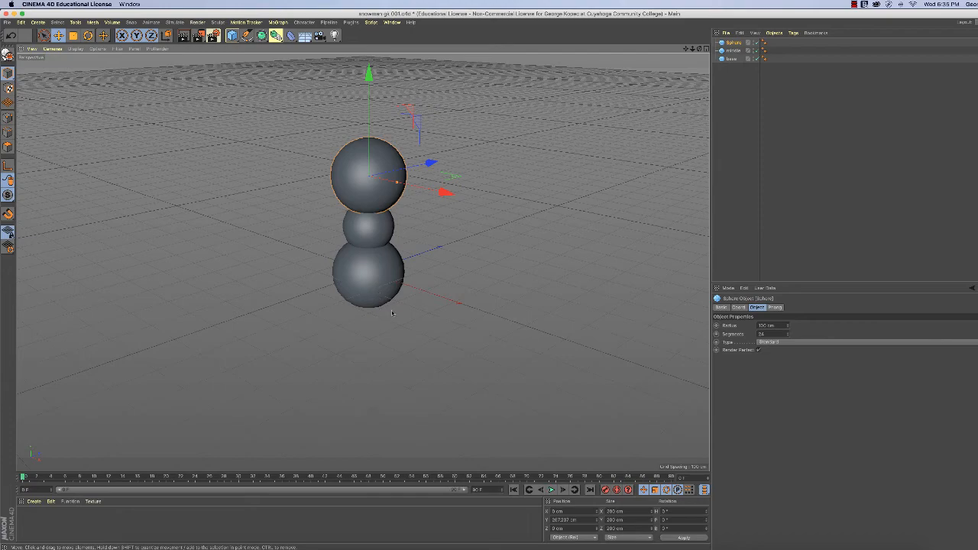
pyautogui.keyDown('alt'); pyautogui.moveTo(392, 313); pyautogui.dragTo(381, 353, button='middle'); pyautogui.keyUp('alt')
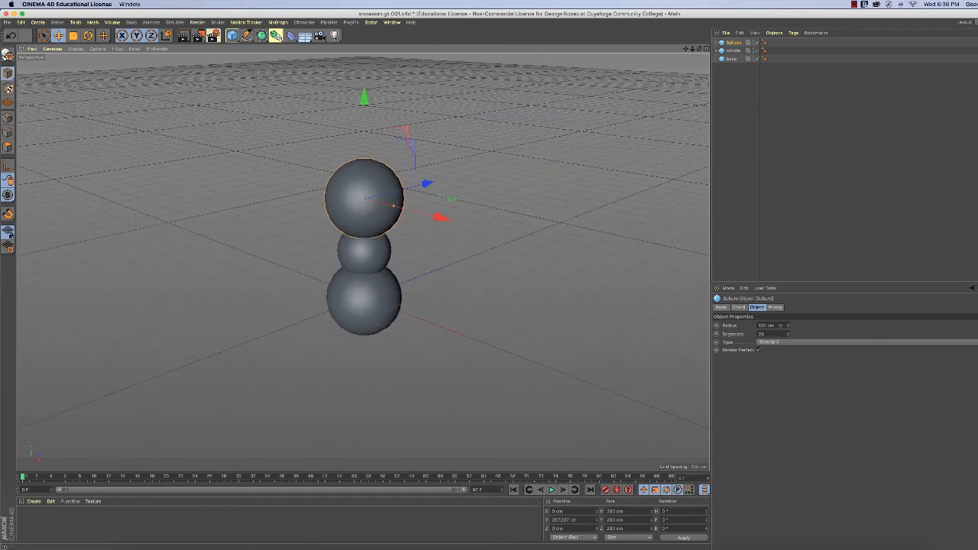
pyautogui.click(766, 325)
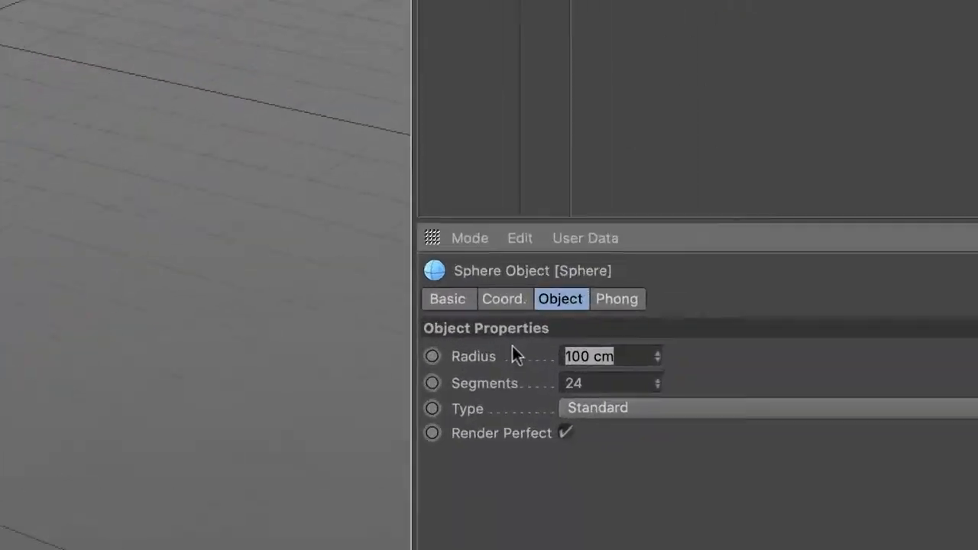
pyautogui.write('50')
pyautogui.press('Return')
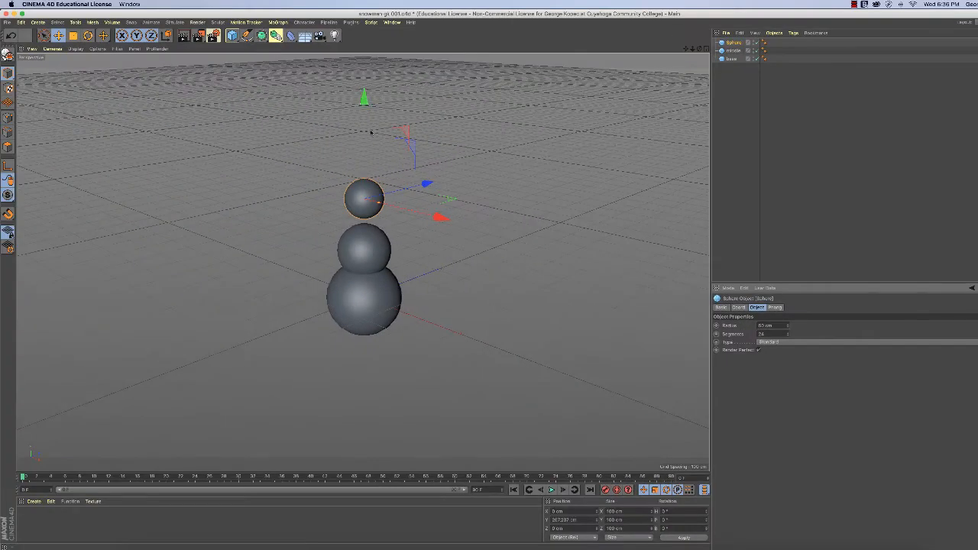
# Lower the third sphere along the Y axis to about 223 cm so it rests on the middle sphere
pyautogui.scroll(-2, 404, 145)
pyautogui.scroll(5, 401, 147)
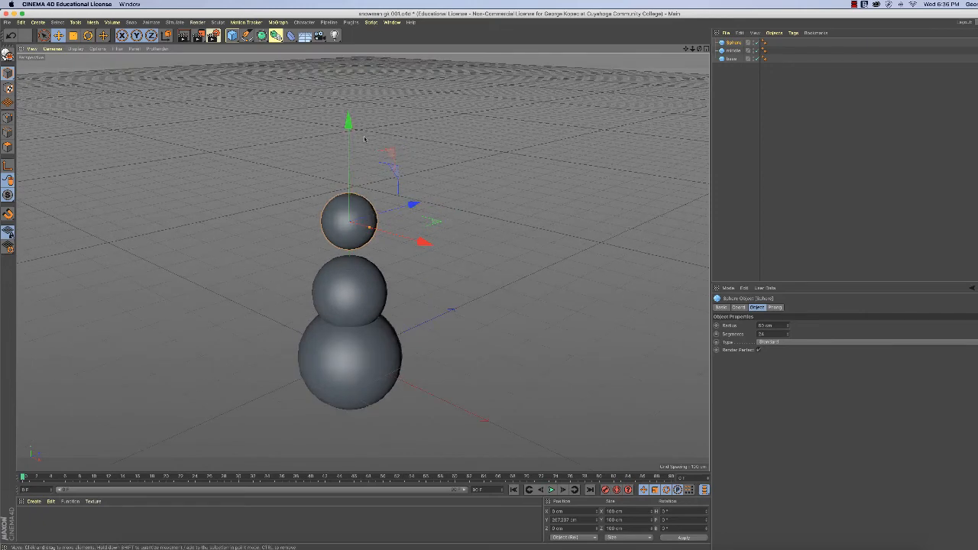
pyautogui.scroll(2, 362, 137)
pyautogui.scroll(-1, 364, 139)
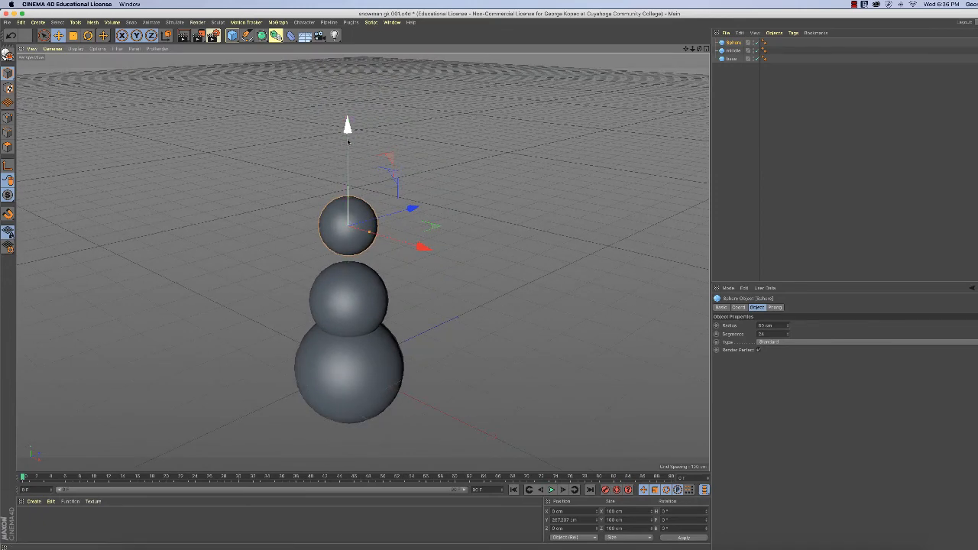
pyautogui.moveTo(348, 141); pyautogui.dragTo(346, 167)
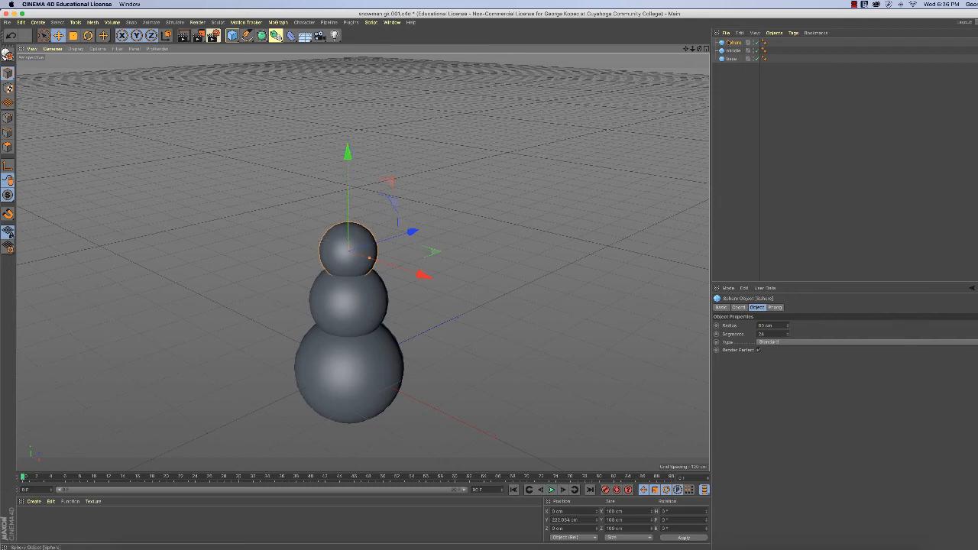
# Rename the topmost sphere as head
pyautogui.doubleClick(734, 42)
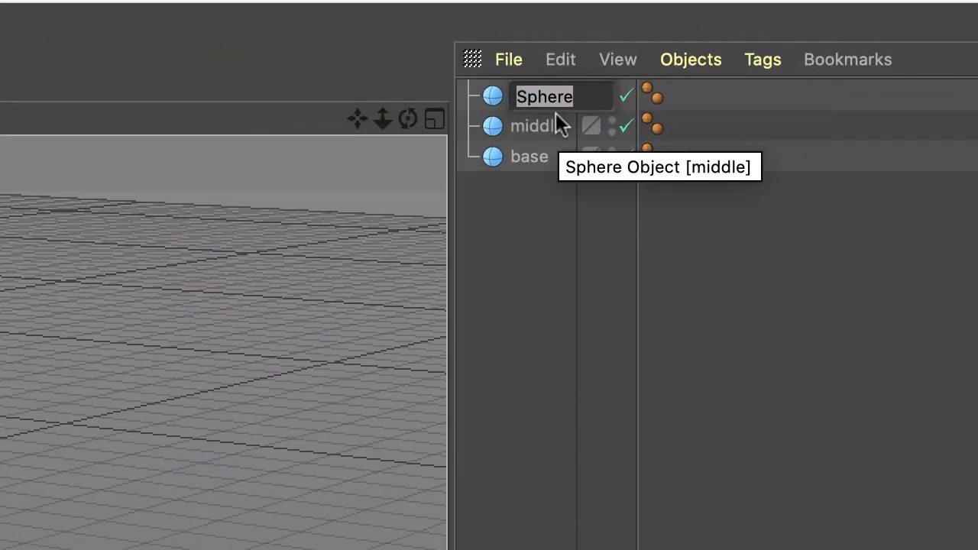
pyautogui.write('head')
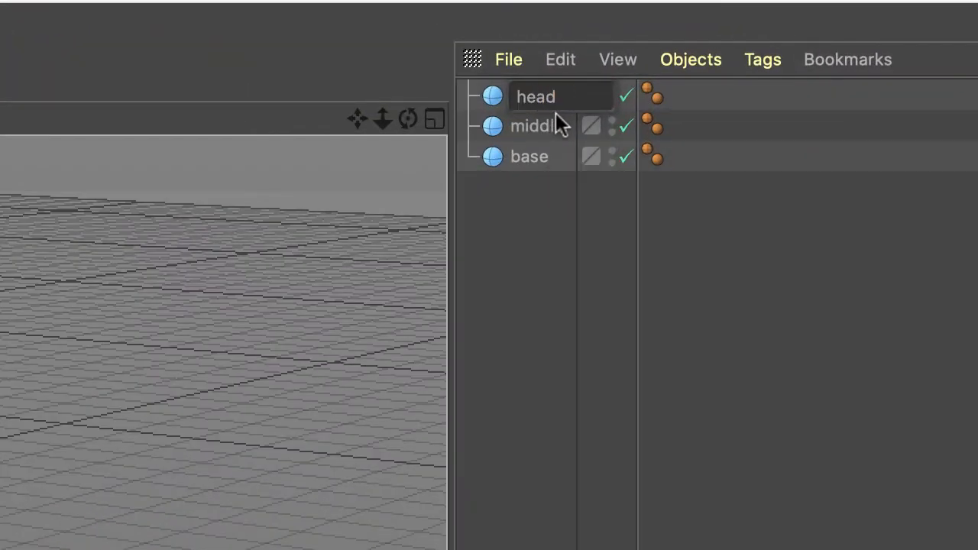
pyautogui.press('Return')
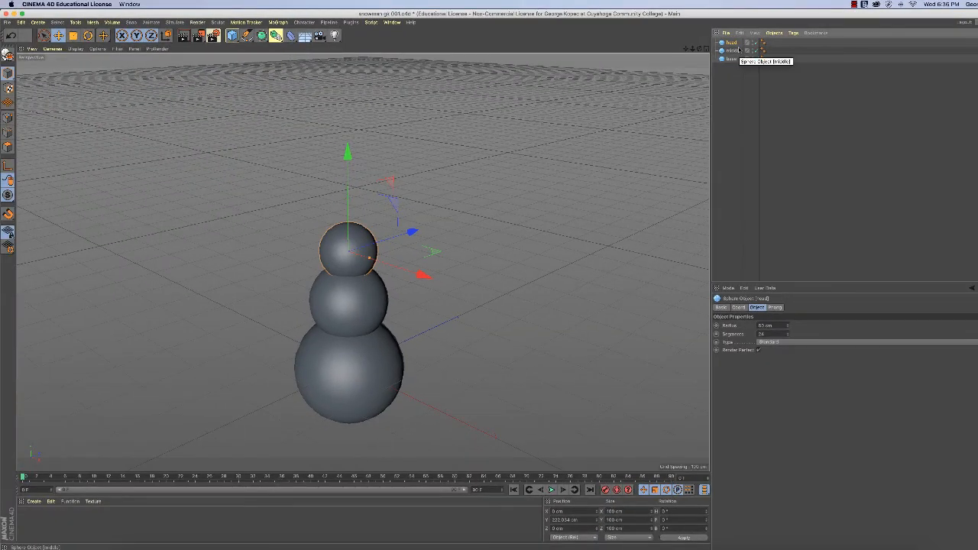